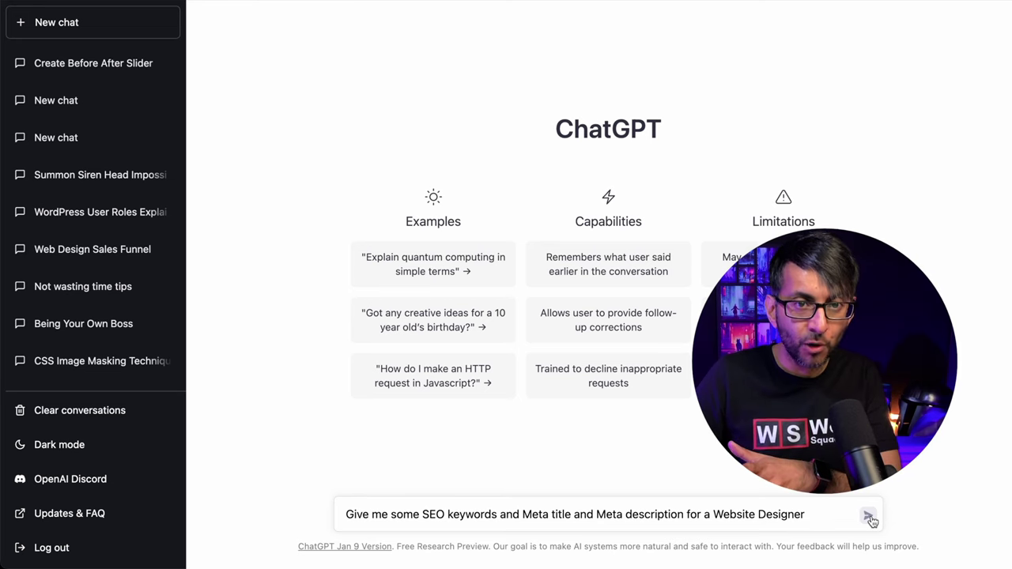
Send the Website Designer request for SEO keywords, a meta title and a meta description
{"action": "left_click", "coordinate": [869, 518]}
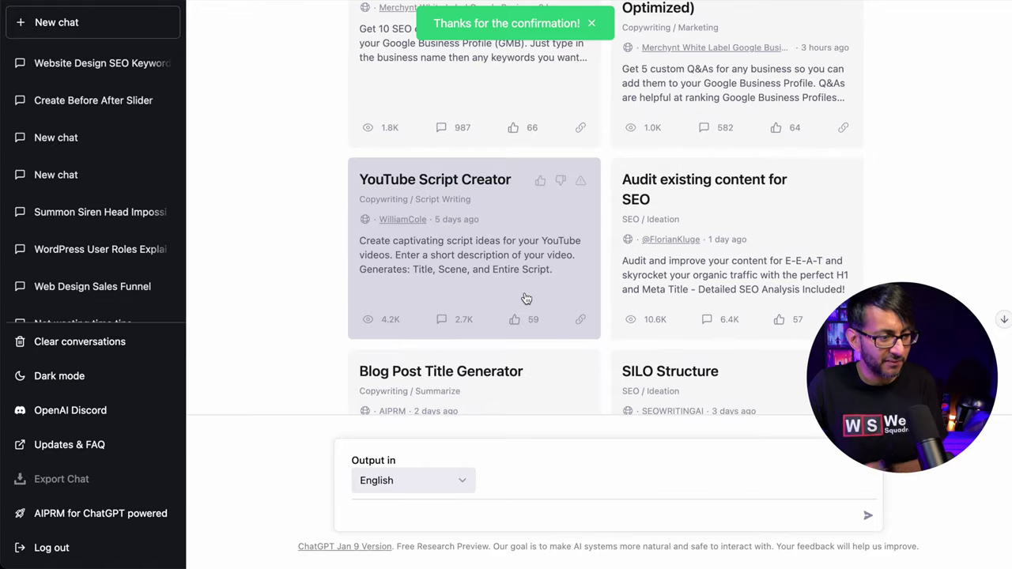
Browse the AIPRM prompt cards and choose the Keyword Strategy template
{"action": "scroll", "coordinate": [530, 298], "scroll_direction": "up", "scroll_amount": 2}
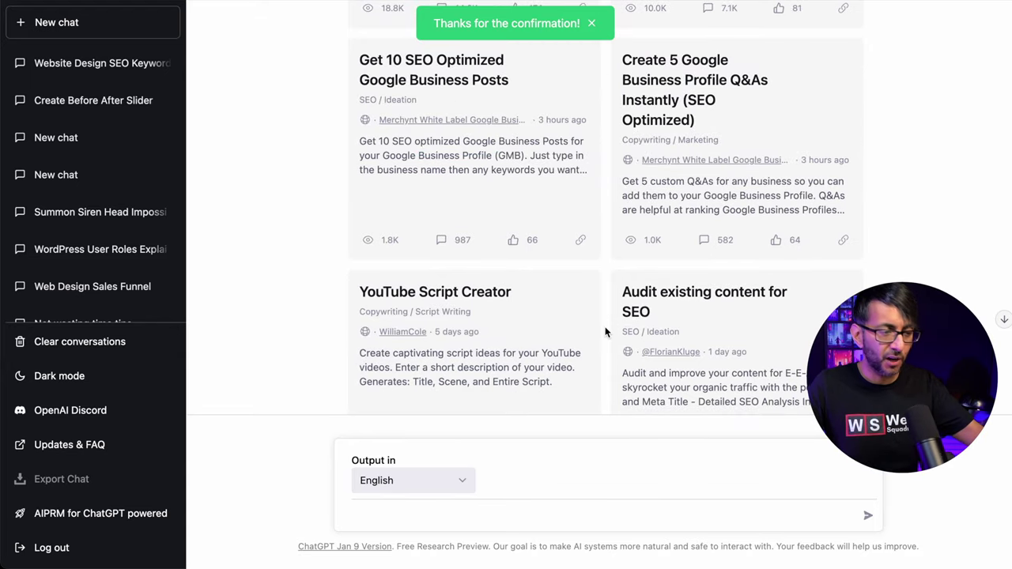
{"action": "scroll", "coordinate": [606, 332], "scroll_direction": "up", "scroll_amount": 5}
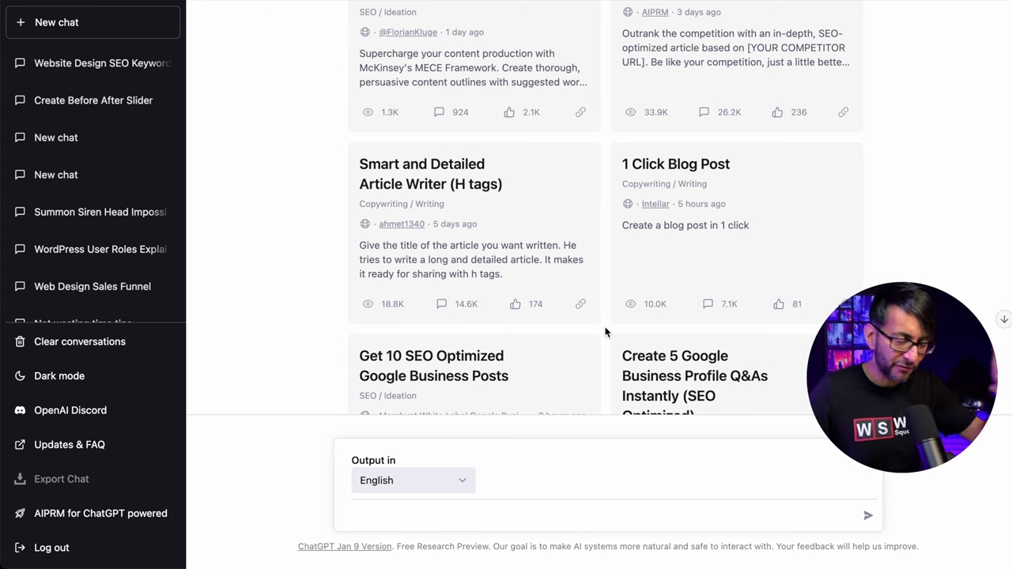
{"action": "scroll", "coordinate": [605, 332], "scroll_direction": "down", "scroll_amount": 1}
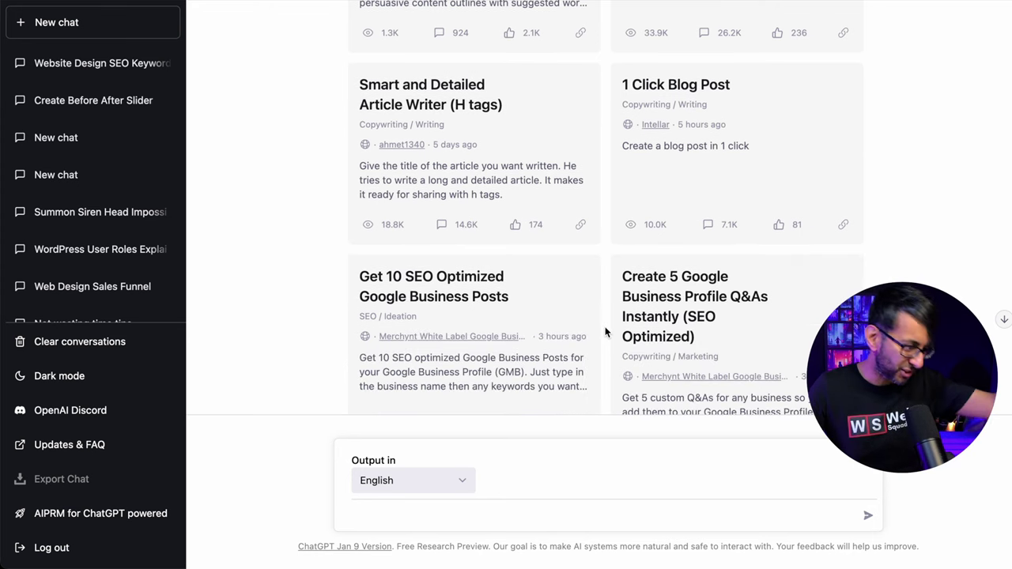
{"action": "scroll", "coordinate": [600, 329], "scroll_direction": "up", "scroll_amount": 2}
{"action": "scroll", "coordinate": [600, 329], "scroll_direction": "up", "scroll_amount": 4}
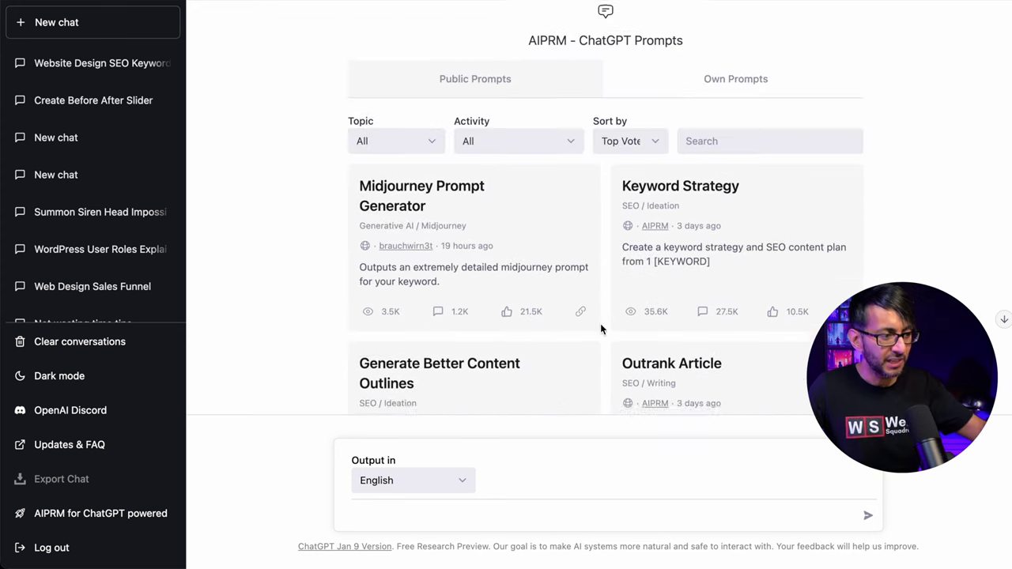
{"action": "mouse_move", "coordinate": [474, 262]}
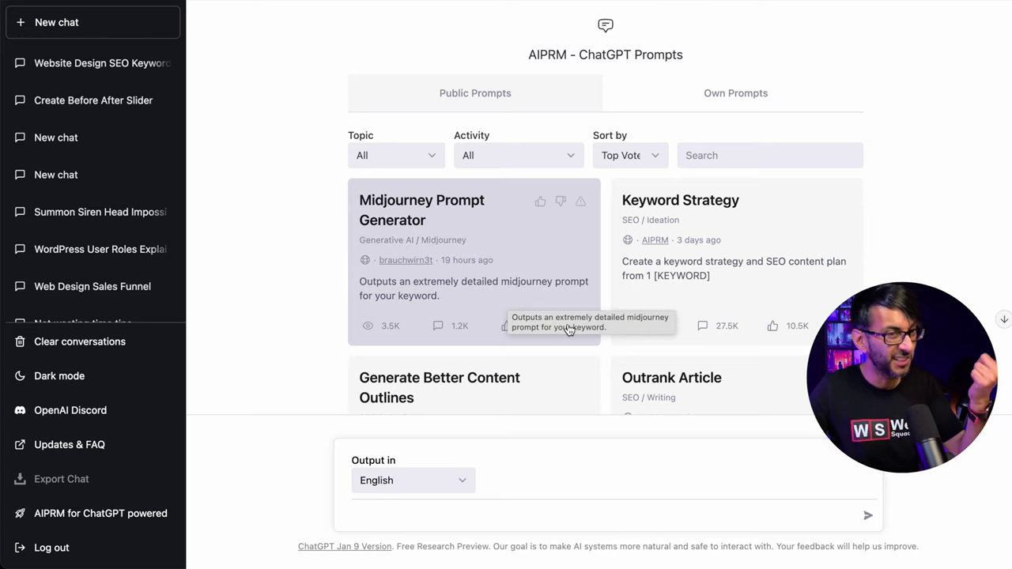
{"action": "scroll", "coordinate": [566, 328], "scroll_direction": "down", "scroll_amount": 10}
{"action": "scroll", "coordinate": [533, 313], "scroll_direction": "up", "scroll_amount": 3}
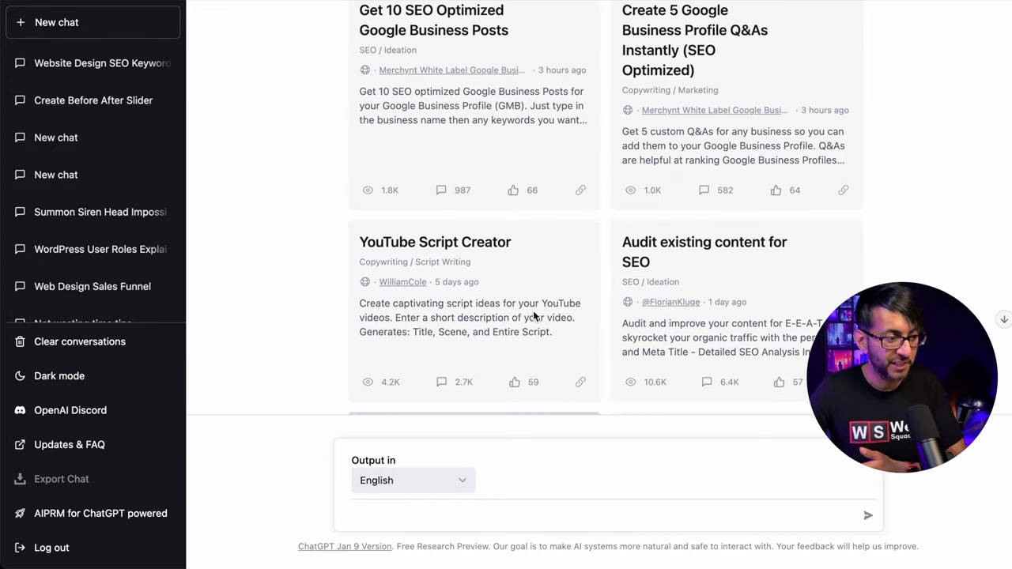
{"action": "scroll", "coordinate": [533, 314], "scroll_direction": "up", "scroll_amount": 3}
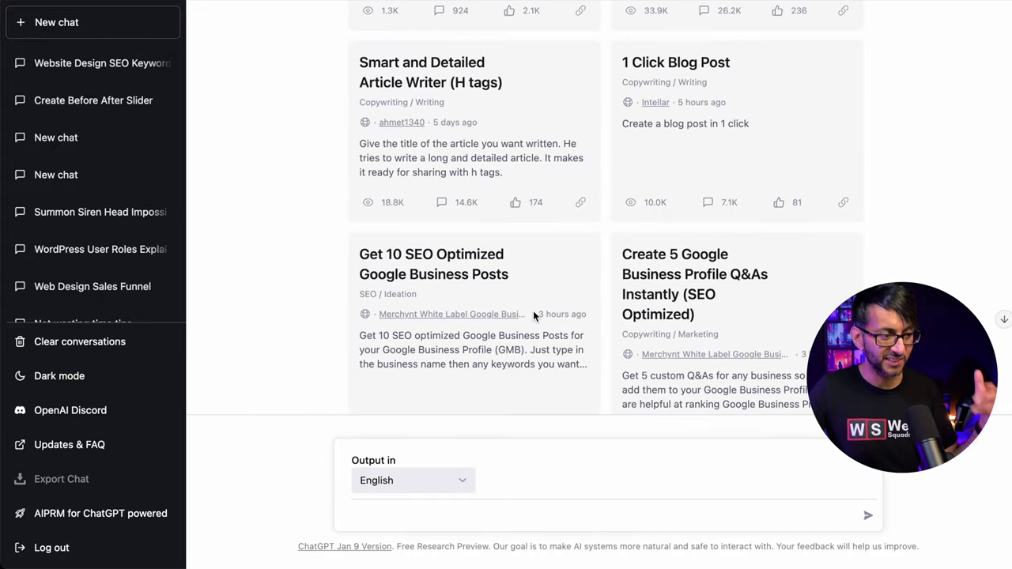
{"action": "scroll", "coordinate": [533, 314], "scroll_direction": "up", "scroll_amount": 2}
{"action": "scroll", "coordinate": [775, 308], "scroll_direction": "up", "scroll_amount": 5}
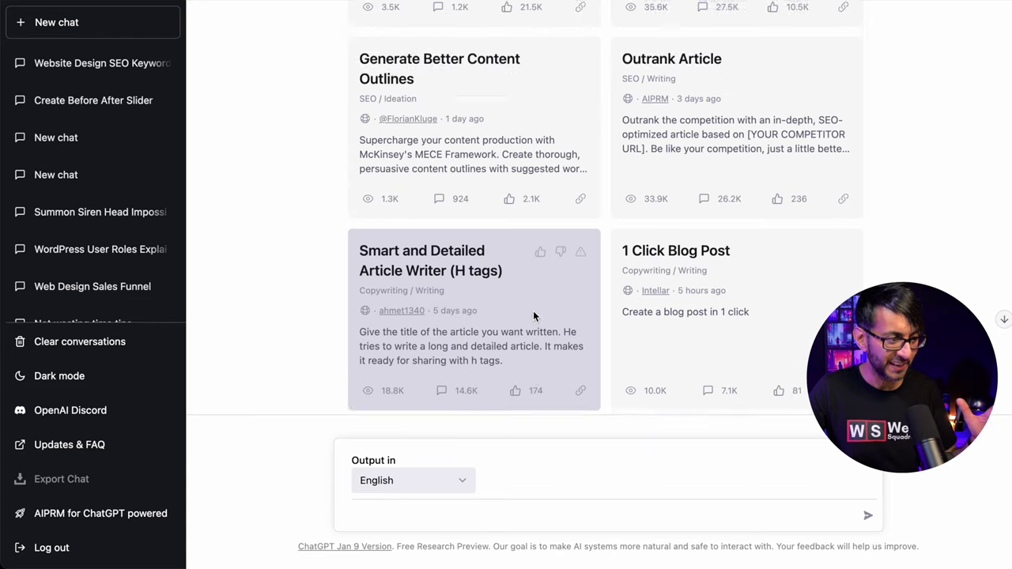
{"action": "left_click", "coordinate": [772, 247]}
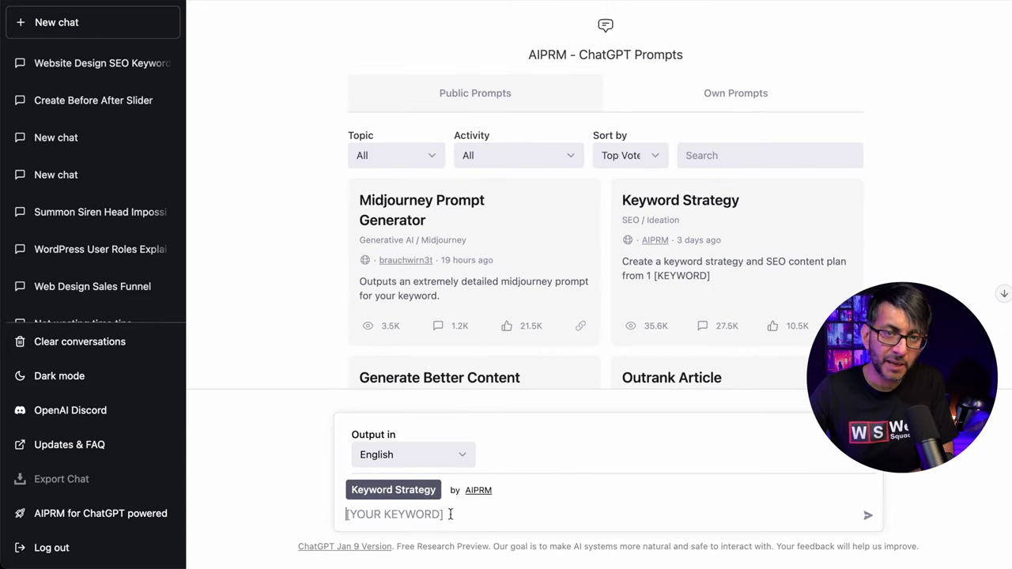
Submit 'Website Designer in Leicestershire' as the Keyword Strategy keyword
{"action": "type", "text": "Website Designer in Leicestershire"}
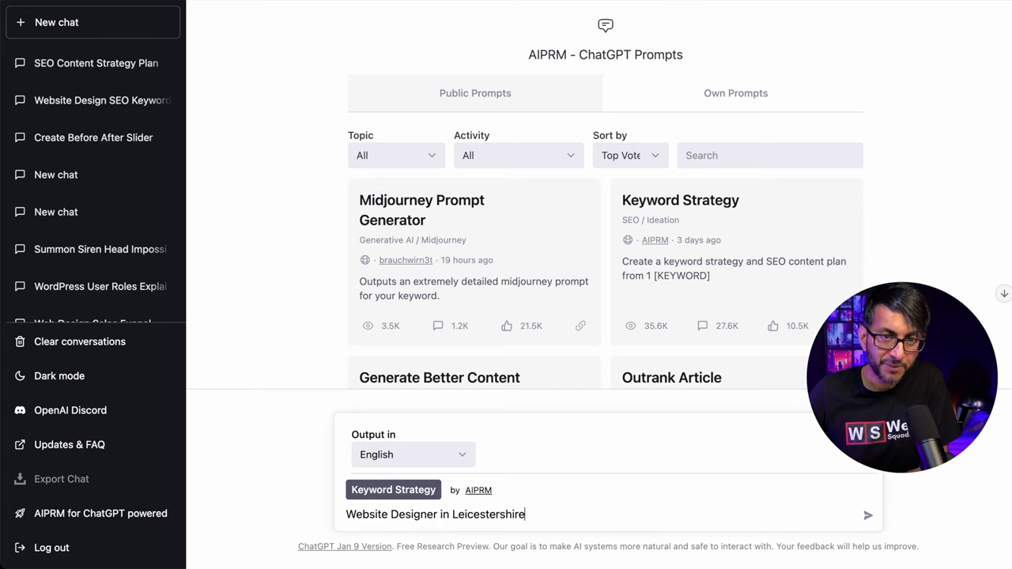
{"action": "key", "text": "Return"}
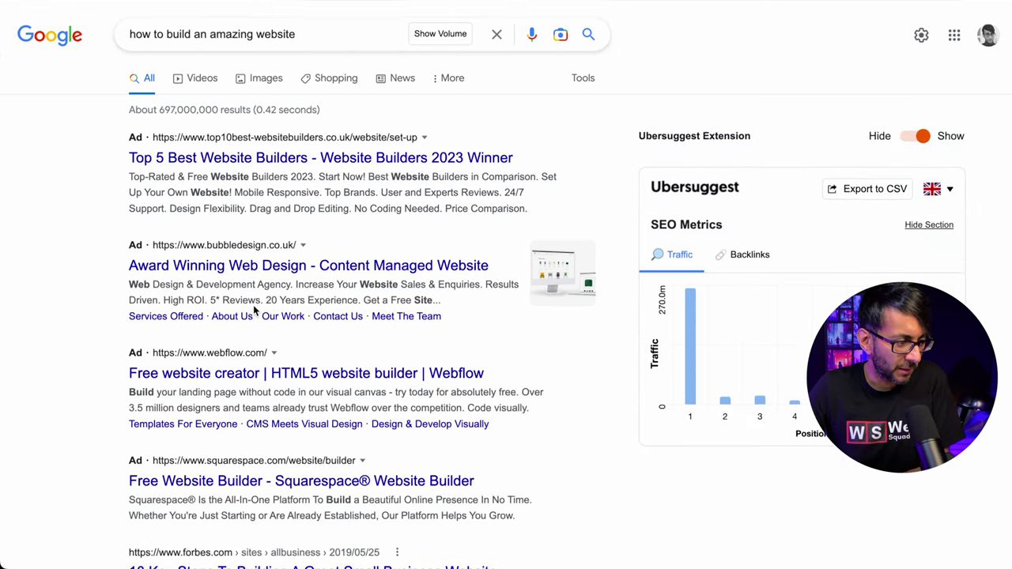
Copy the link of Business News Daily's '12 Tips to Build an Effective Business Website' result
{"action": "scroll", "coordinate": [261, 307], "scroll_direction": "down", "scroll_amount": 5}
{"action": "scroll", "coordinate": [277, 309], "scroll_direction": "down", "scroll_amount": 5}
{"action": "scroll", "coordinate": [279, 312], "scroll_direction": "up", "scroll_amount": 2}
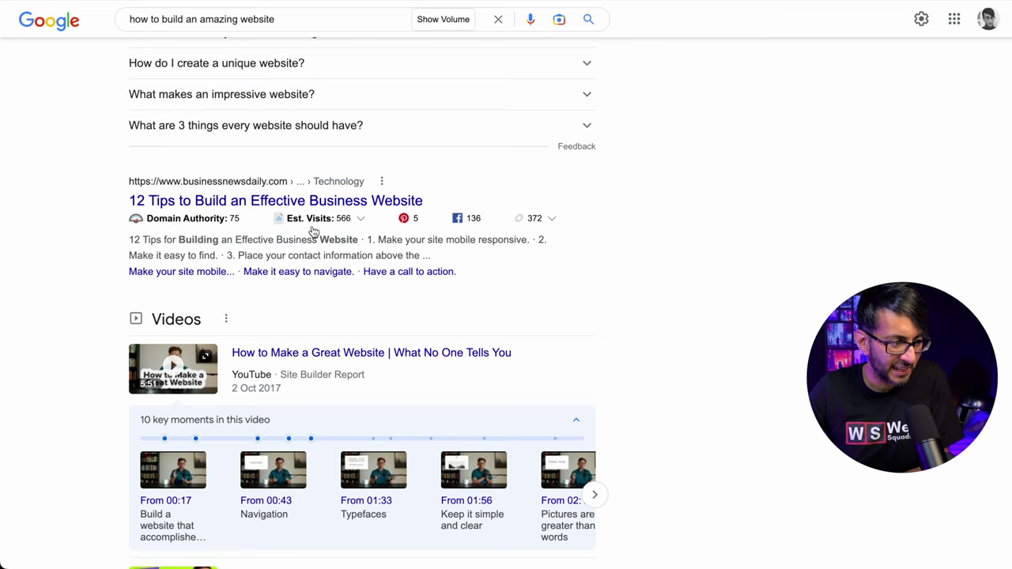
{"action": "scroll", "coordinate": [312, 245], "scroll_direction": "down", "scroll_amount": 7}
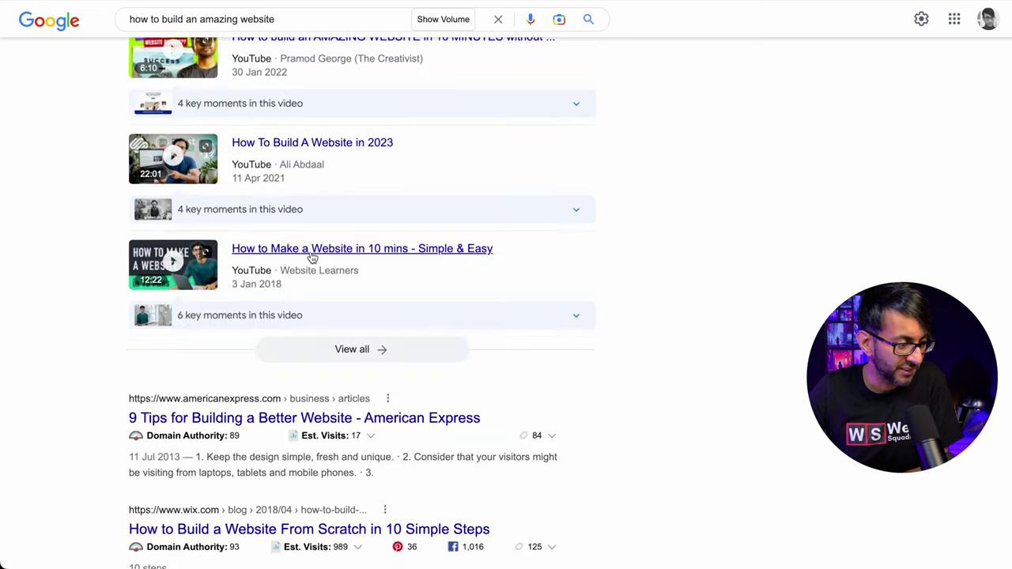
{"action": "scroll", "coordinate": [314, 289], "scroll_direction": "up", "scroll_amount": 2}
{"action": "scroll", "coordinate": [314, 288], "scroll_direction": "down", "scroll_amount": 6}
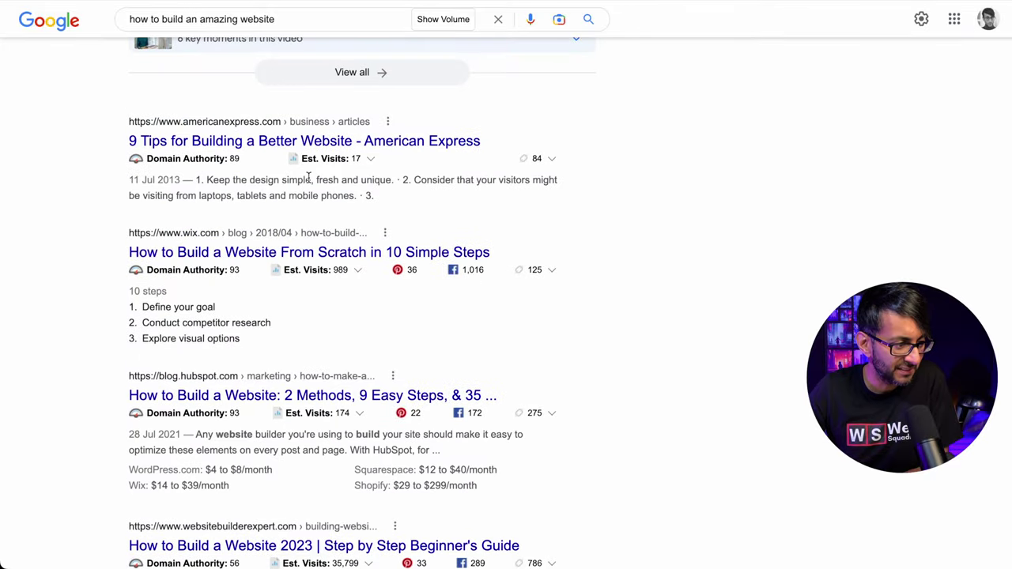
{"action": "scroll", "coordinate": [265, 237], "scroll_direction": "up", "scroll_amount": 1}
{"action": "scroll", "coordinate": [267, 260], "scroll_direction": "up", "scroll_amount": 4}
{"action": "scroll", "coordinate": [267, 261], "scroll_direction": "up", "scroll_amount": 1}
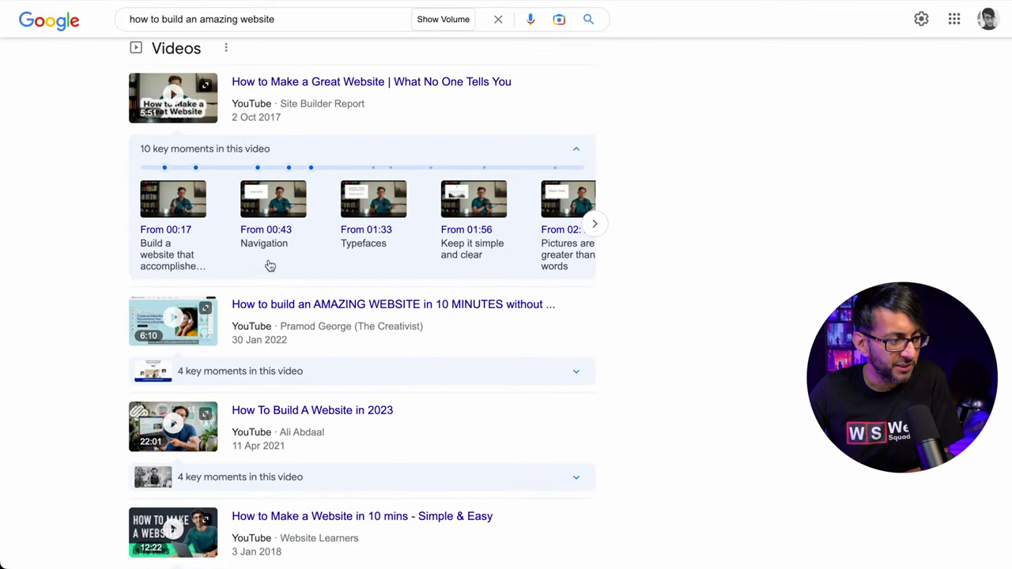
{"action": "scroll", "coordinate": [266, 261], "scroll_direction": "up", "scroll_amount": 2}
{"action": "scroll", "coordinate": [266, 245], "scroll_direction": "up", "scroll_amount": 1}
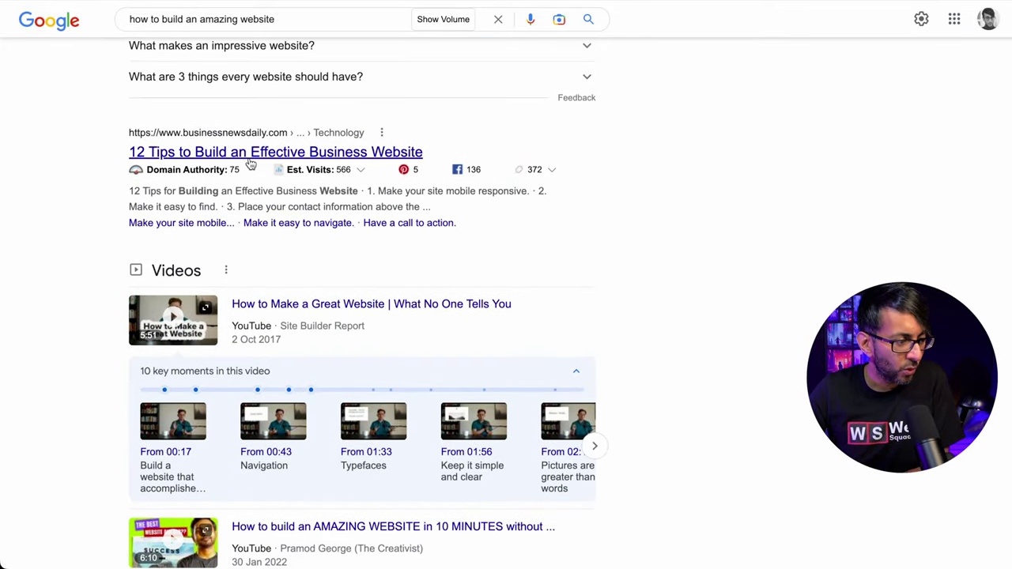
{"action": "right_click", "coordinate": [250, 160]}
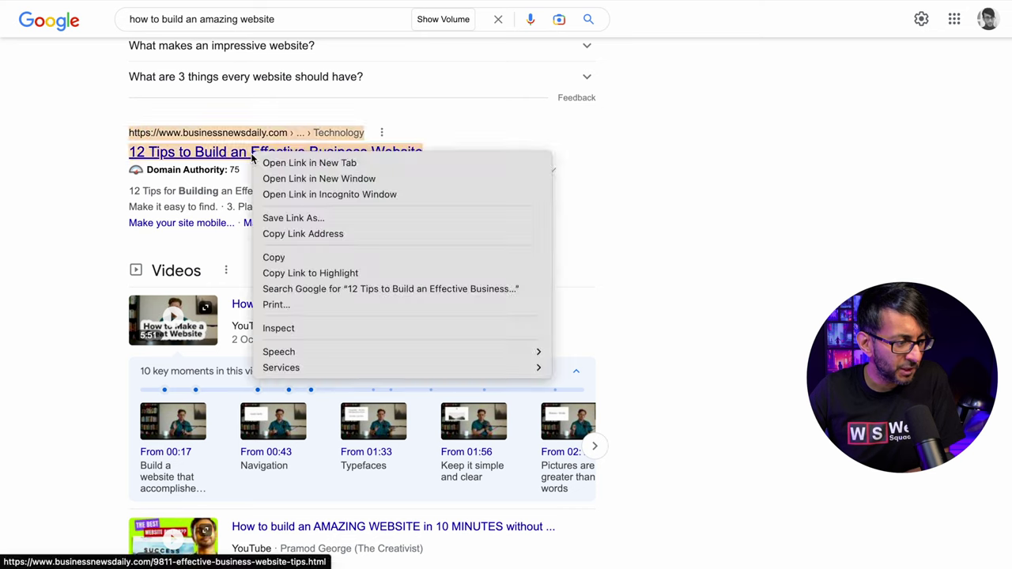
{"action": "left_click", "coordinate": [301, 235]}
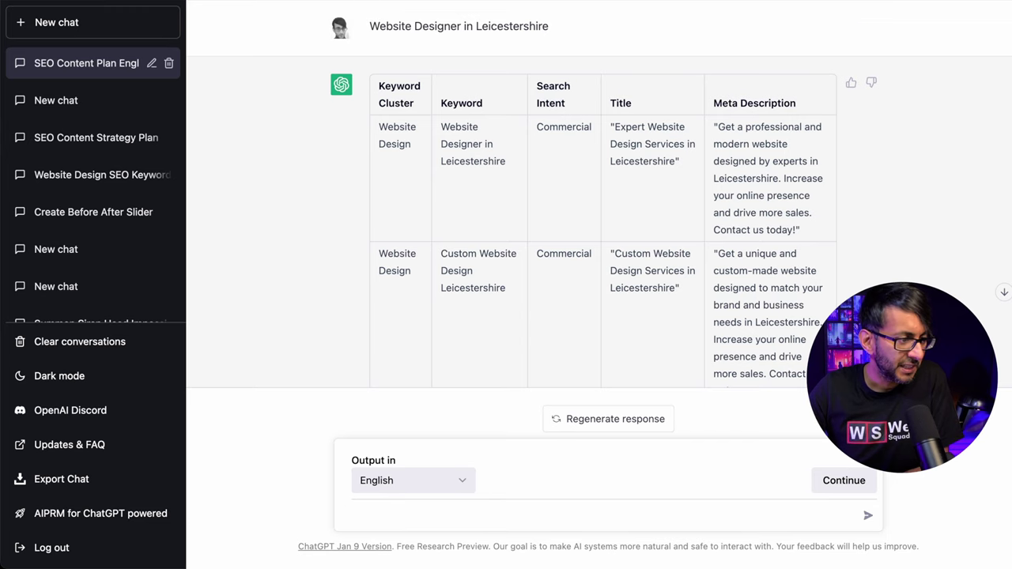
In a fresh chat, submit the Business News Daily URL to the Outrank Article template
{"action": "key", "text": "ctrl+r"}
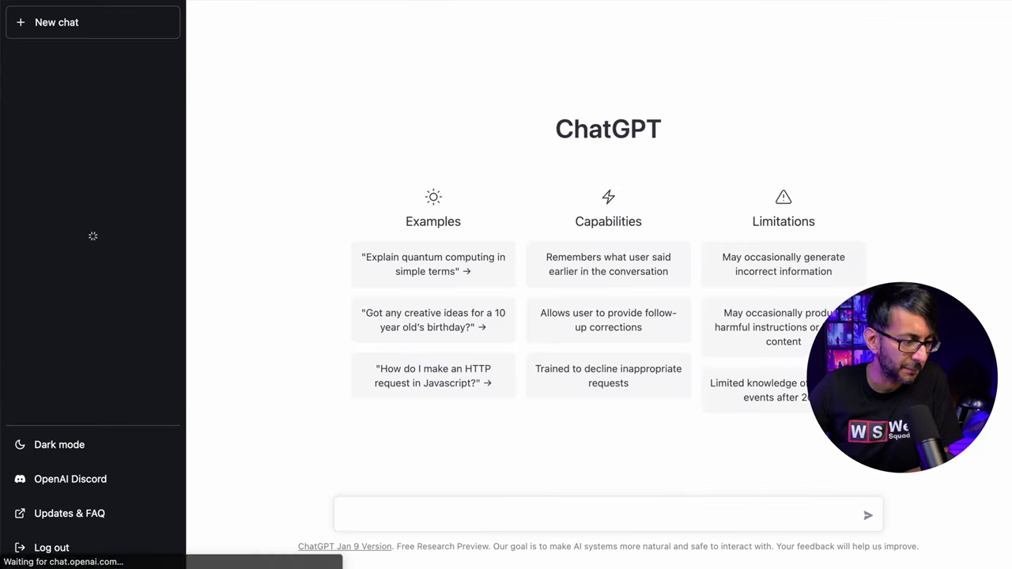
{"action": "scroll", "coordinate": [468, 301], "scroll_direction": "down", "scroll_amount": 10}
{"action": "scroll", "coordinate": [566, 350], "scroll_direction": "down", "scroll_amount": 3}
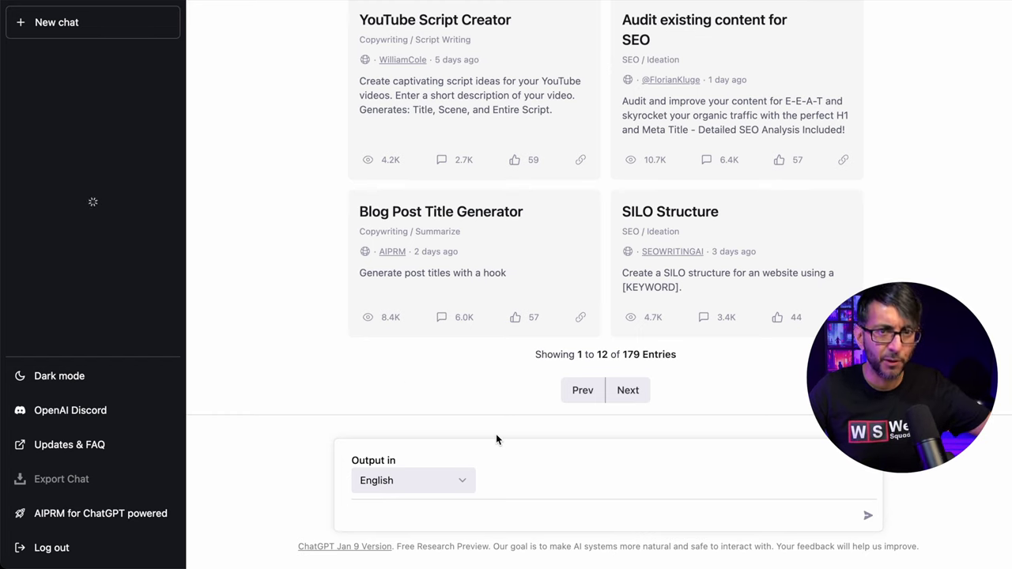
{"action": "scroll", "coordinate": [583, 287], "scroll_direction": "up", "scroll_amount": 4}
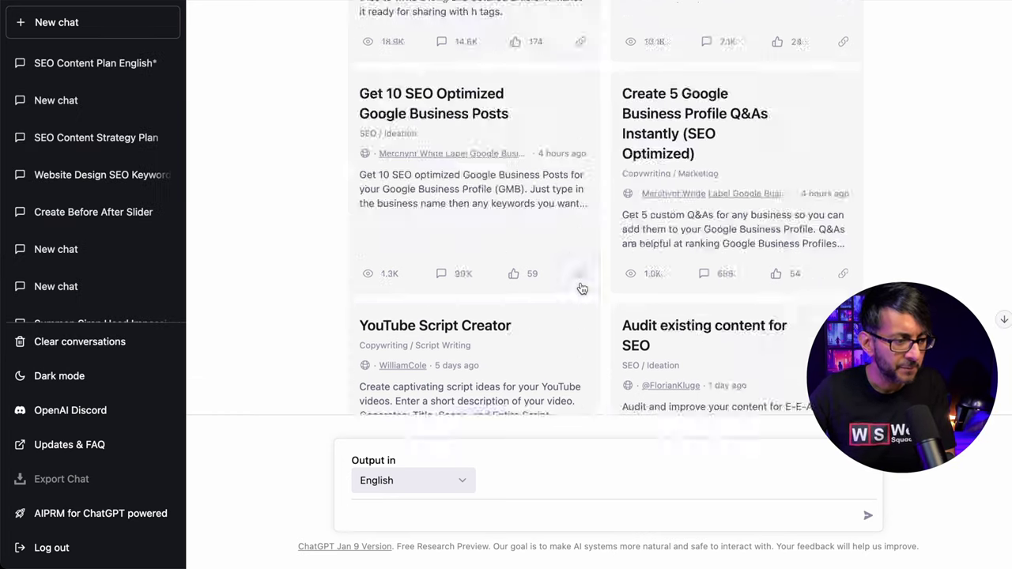
{"action": "scroll", "coordinate": [666, 293], "scroll_direction": "up", "scroll_amount": 3}
{"action": "scroll", "coordinate": [666, 292], "scroll_direction": "up", "scroll_amount": 5}
{"action": "scroll", "coordinate": [748, 188], "scroll_direction": "down", "scroll_amount": 3}
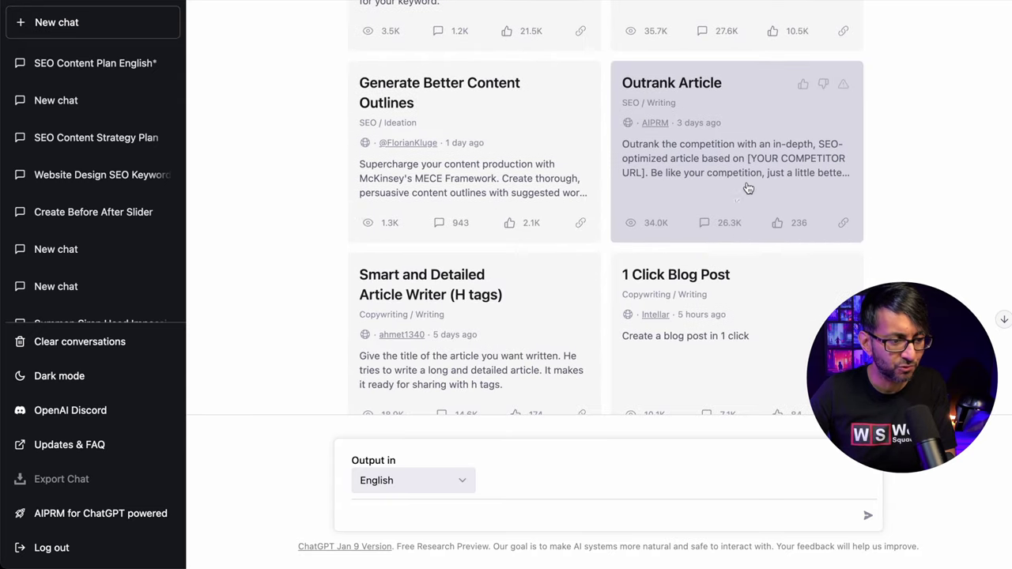
{"action": "left_click", "coordinate": [758, 117]}
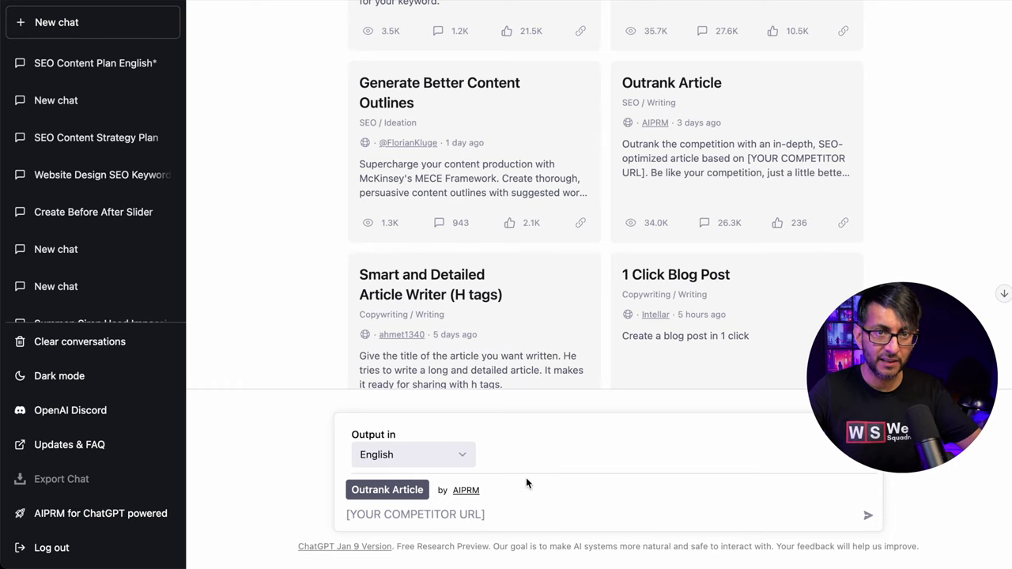
{"action": "key", "text": "ctrl+v"}
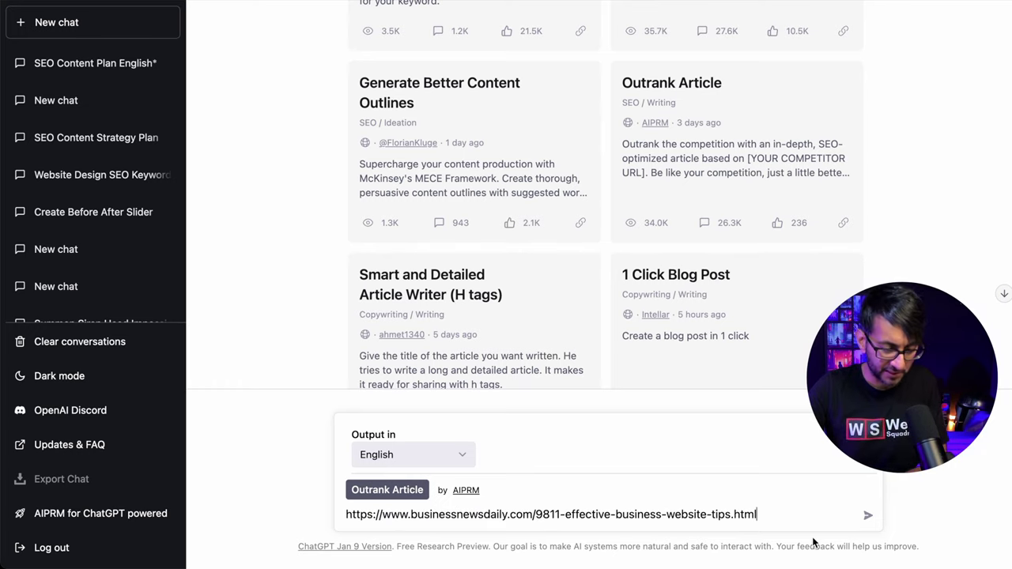
{"action": "key", "text": "Return"}
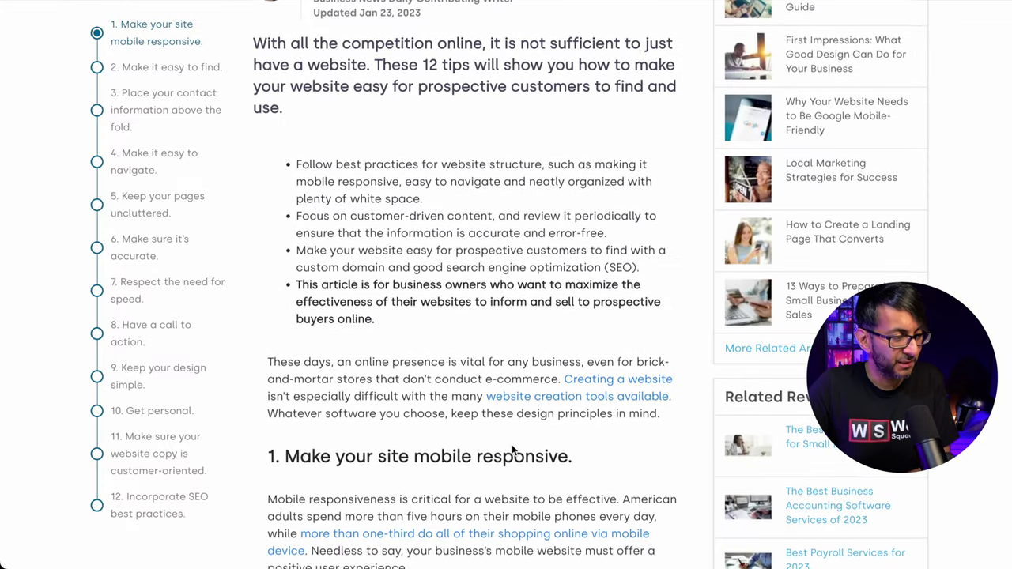
{"action": "scroll", "coordinate": [511, 444], "scroll_direction": "up", "scroll_amount": 3}
{"action": "scroll", "coordinate": [512, 445], "scroll_direction": "down", "scroll_amount": 2}
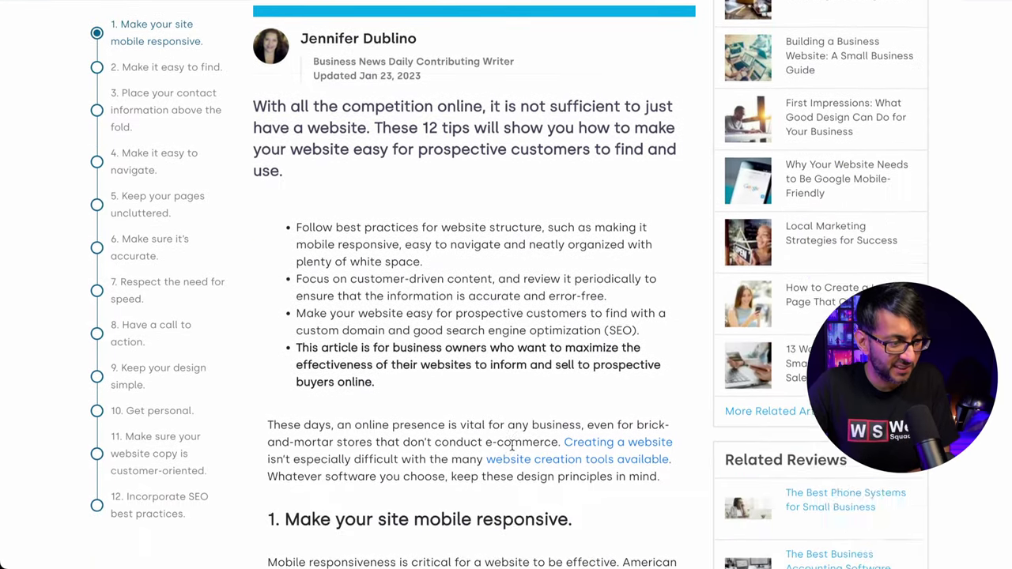
{"action": "scroll", "coordinate": [512, 444], "scroll_direction": "down", "scroll_amount": 2}
{"action": "scroll", "coordinate": [511, 444], "scroll_direction": "down", "scroll_amount": 2}
{"action": "scroll", "coordinate": [512, 444], "scroll_direction": "down", "scroll_amount": 4}
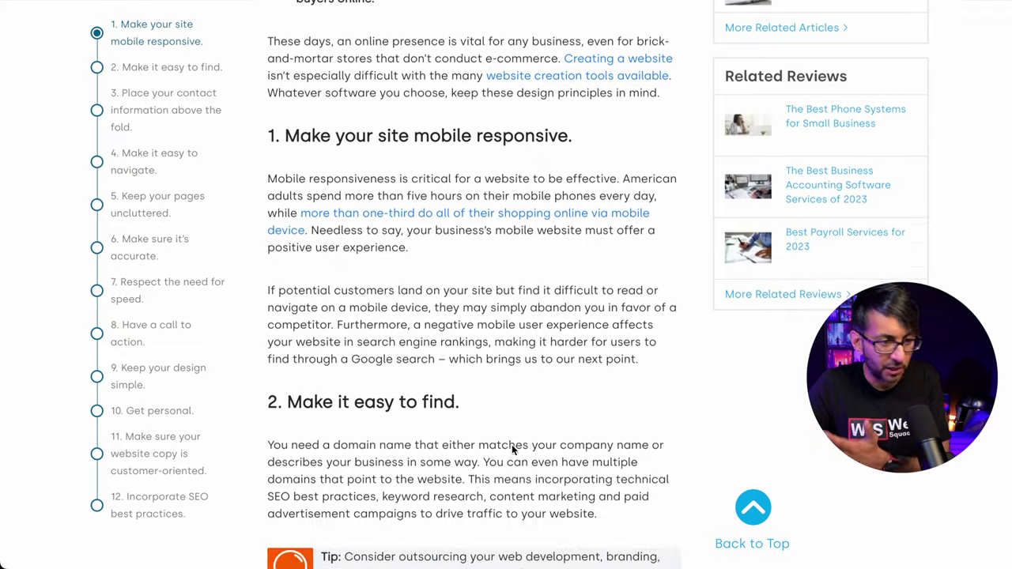
{"action": "scroll", "coordinate": [512, 445], "scroll_direction": "down", "scroll_amount": 3}
{"action": "scroll", "coordinate": [511, 444], "scroll_direction": "down", "scroll_amount": 2}
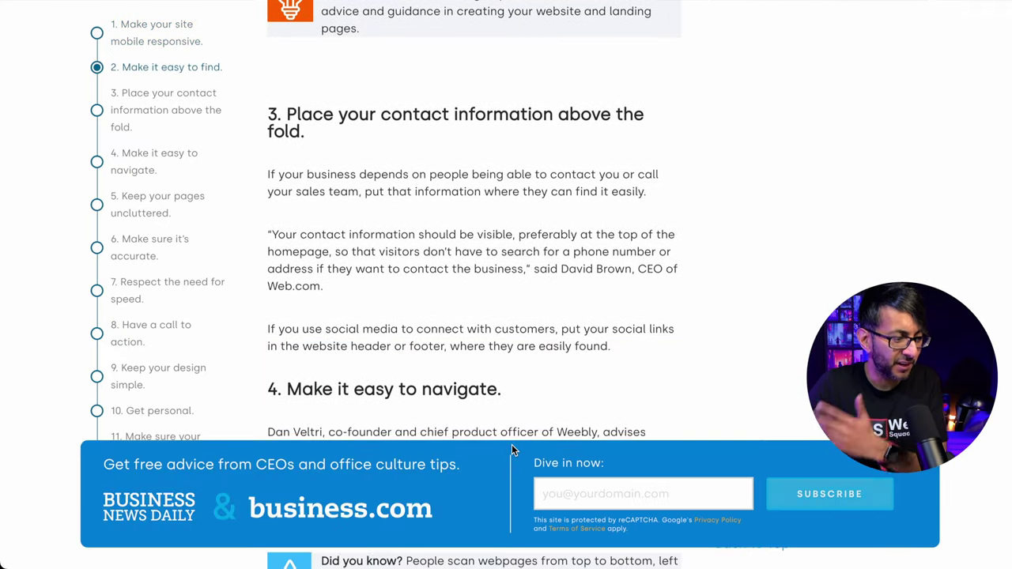
{"action": "scroll", "coordinate": [512, 445], "scroll_direction": "down", "scroll_amount": 6}
{"action": "scroll", "coordinate": [512, 445], "scroll_direction": "down", "scroll_amount": 2}
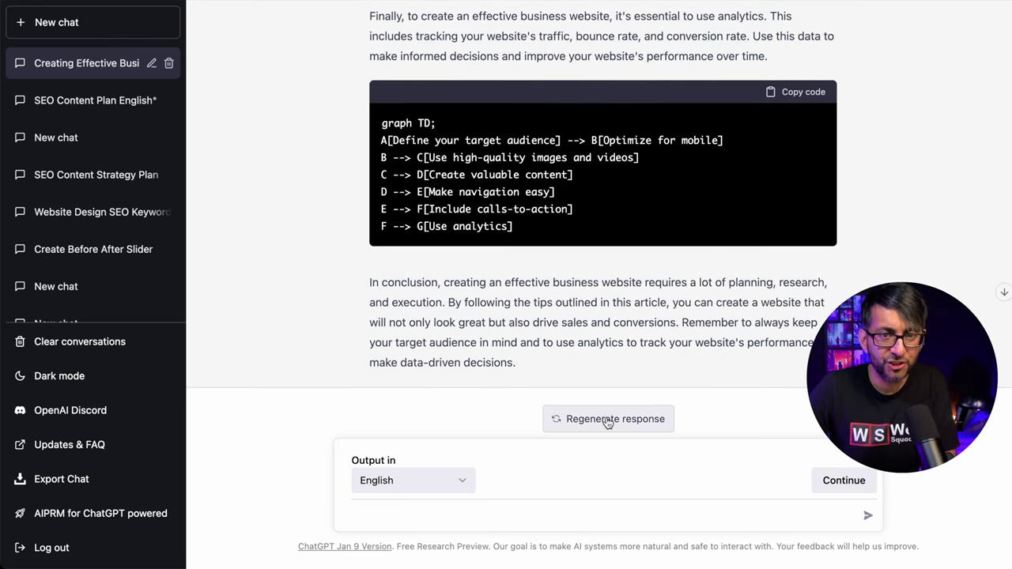
Regenerate the Outrank Article response to get a new version
{"action": "left_click", "coordinate": [607, 421]}
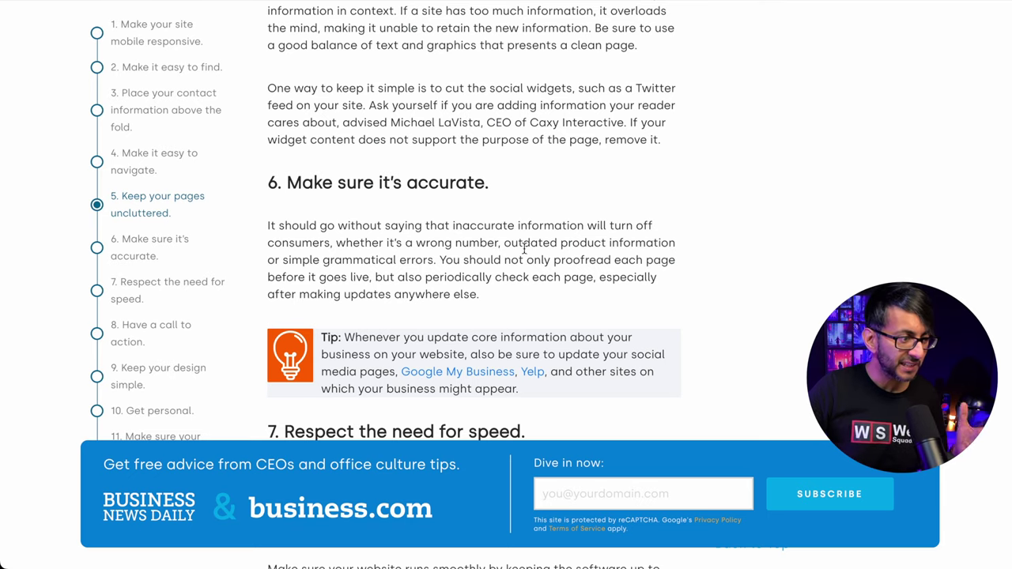
Scroll up through the regenerated article's SEO and mobile-friendly sections
{"action": "scroll", "coordinate": [525, 249], "scroll_direction": "up", "scroll_amount": 1}
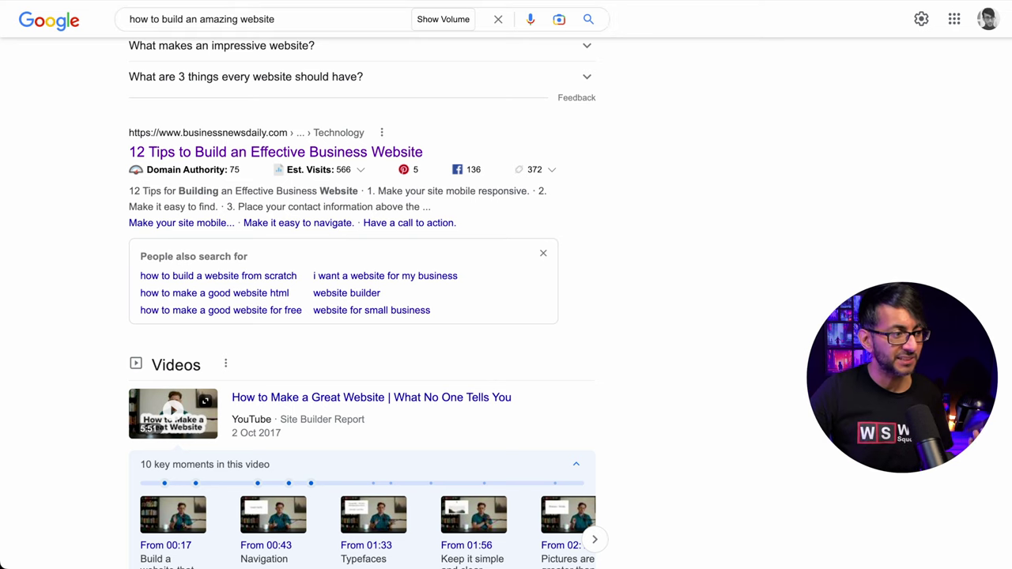
Scroll through the regenerated eight-tip article and its flowchart block as it generates
{"action": "scroll", "coordinate": [522, 281], "scroll_direction": "up", "scroll_amount": 5}
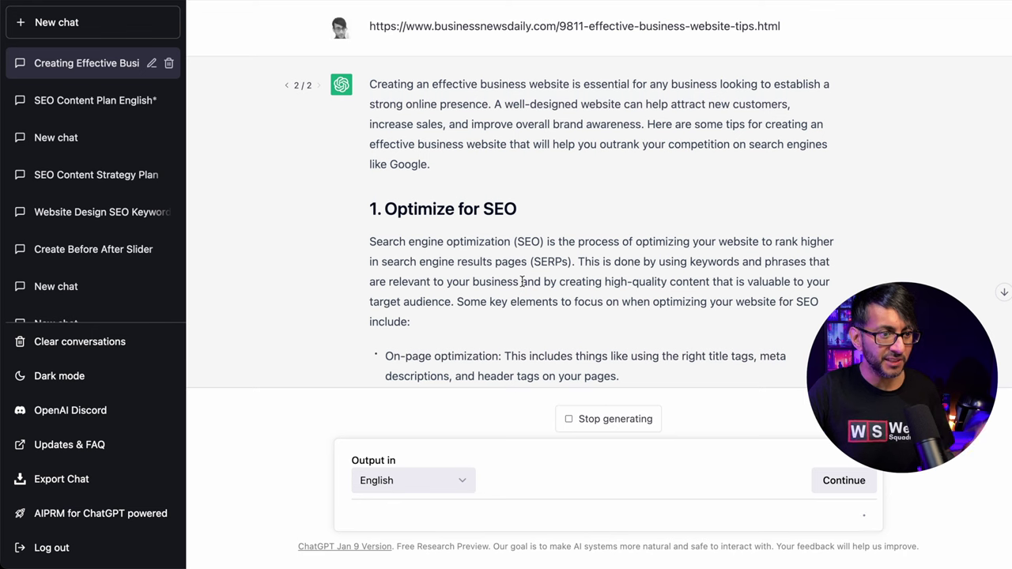
{"action": "scroll", "coordinate": [522, 282], "scroll_direction": "down", "scroll_amount": 1}
{"action": "scroll", "coordinate": [522, 281], "scroll_direction": "down", "scroll_amount": 3}
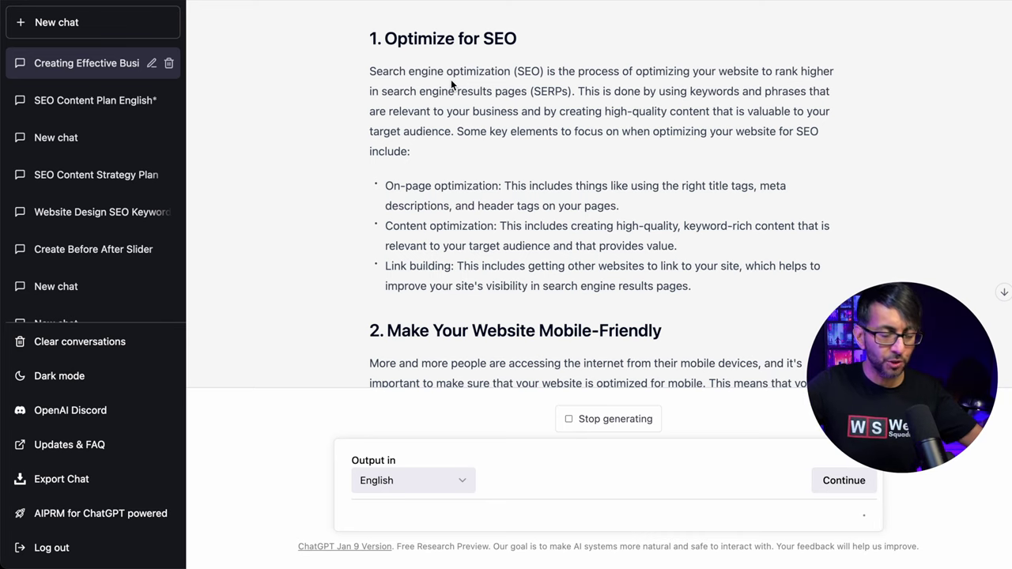
{"action": "scroll", "coordinate": [506, 166], "scroll_direction": "down", "scroll_amount": 10}
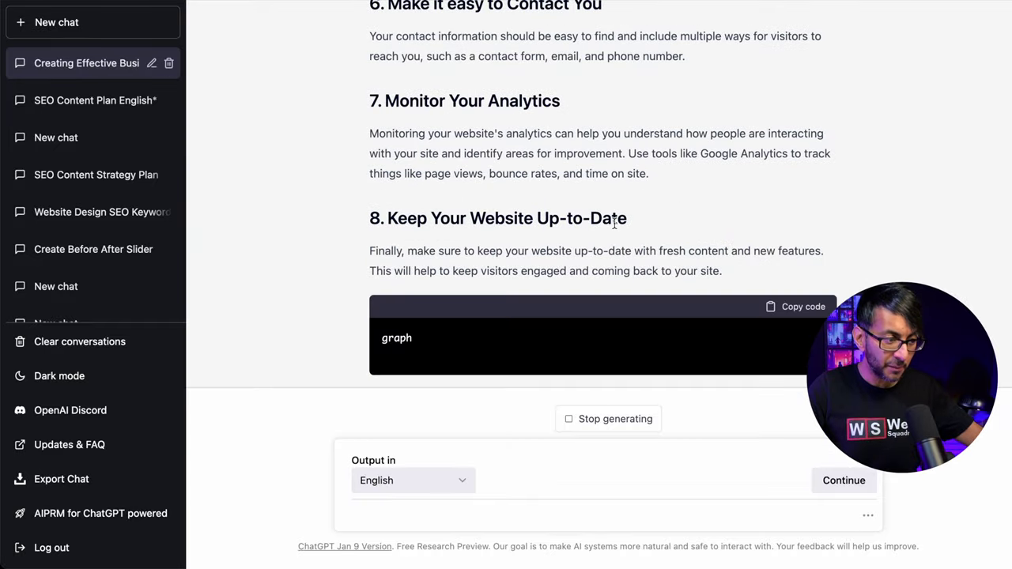
{"action": "scroll", "coordinate": [614, 222], "scroll_direction": "up", "scroll_amount": 4}
{"action": "scroll", "coordinate": [614, 222], "scroll_direction": "down", "scroll_amount": 4}
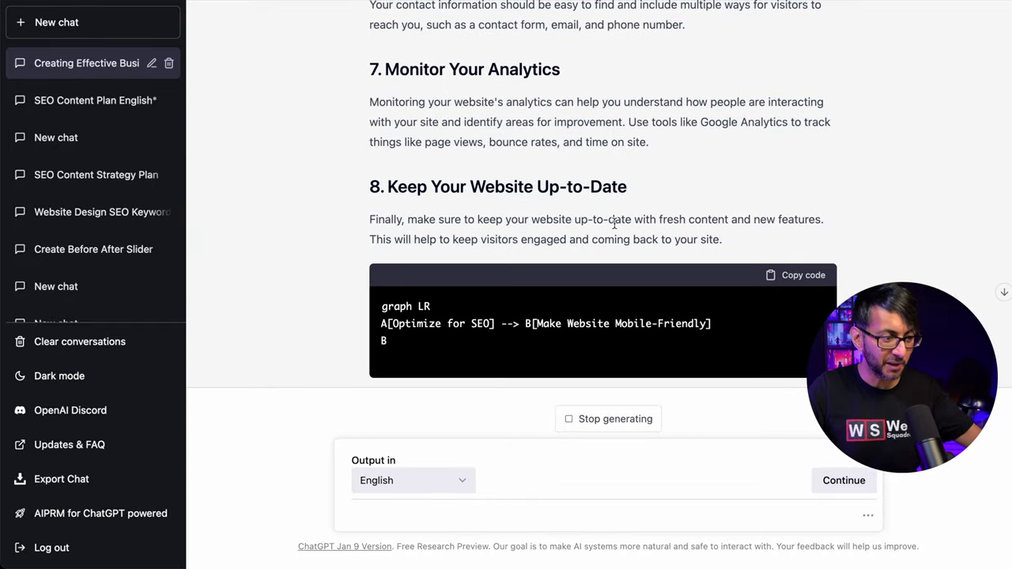
{"action": "scroll", "coordinate": [614, 225], "scroll_direction": "up", "scroll_amount": 4}
{"action": "scroll", "coordinate": [613, 224], "scroll_direction": "up", "scroll_amount": 3}
{"action": "scroll", "coordinate": [613, 225], "scroll_direction": "up", "scroll_amount": 5}
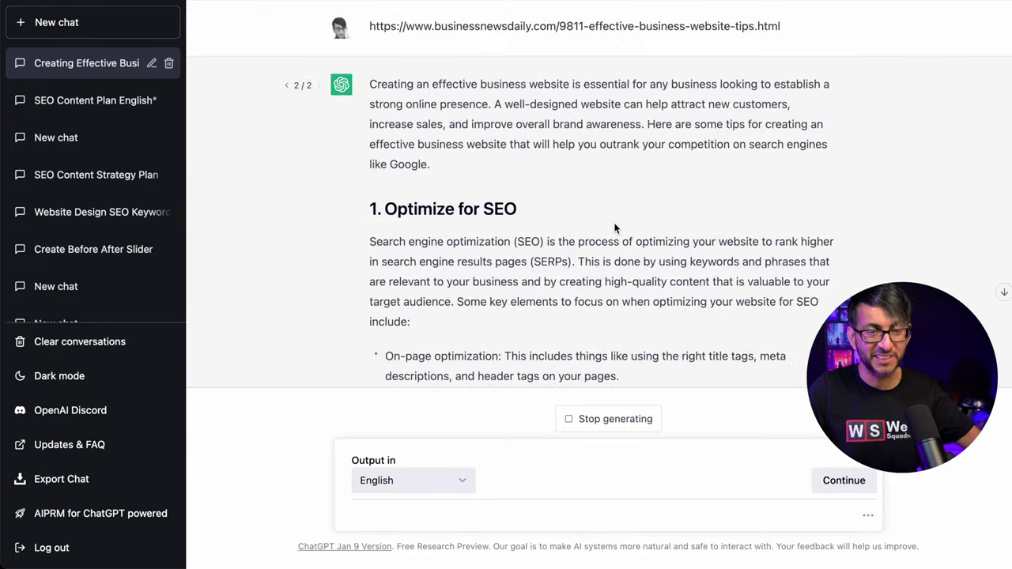